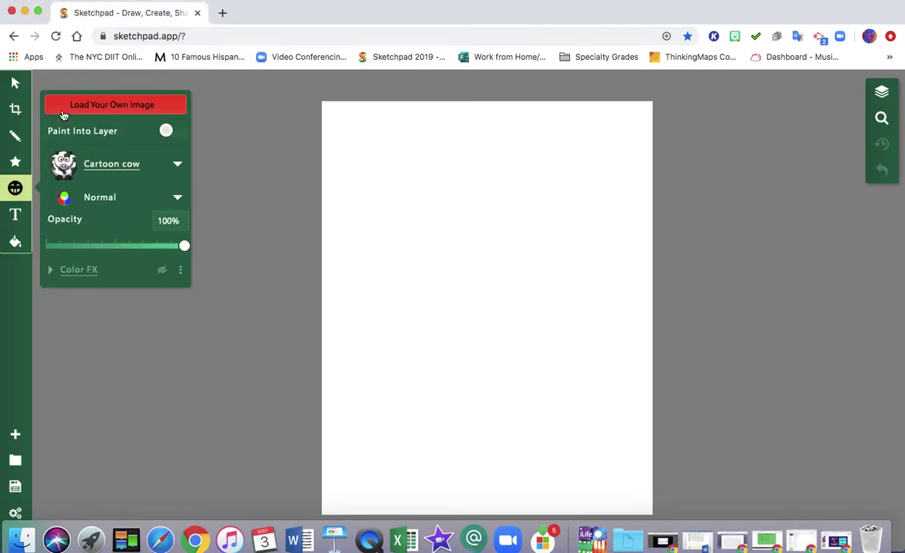
# Step: Load exterior-brick-wall.jpg from the Desktop onto the page
pyautogui.click(115, 108)
pyautogui.scroll(-10, 441, 90)
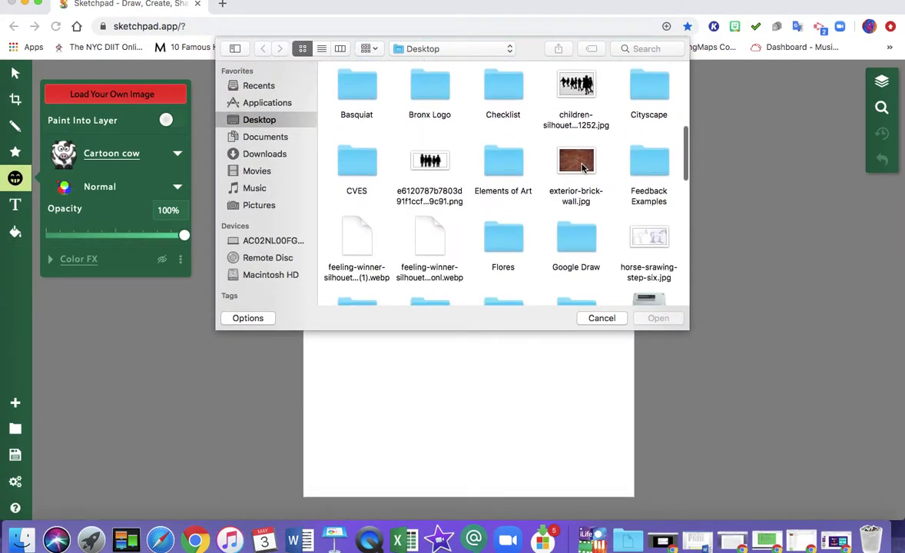
pyautogui.click(582, 167)
pyautogui.click(657, 319)
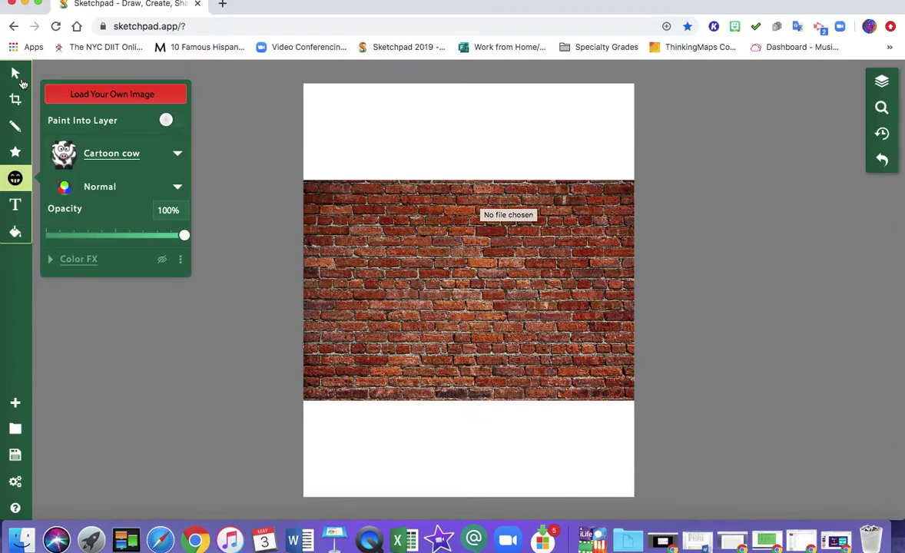
# Step: Move the brick image to the page top and stretch it down to cover the page
pyautogui.click(376, 228)
pyautogui.moveTo(376, 228); pyautogui.dragTo(376, 132)
pyautogui.moveTo(470, 305); pyautogui.dragTo(483, 501)
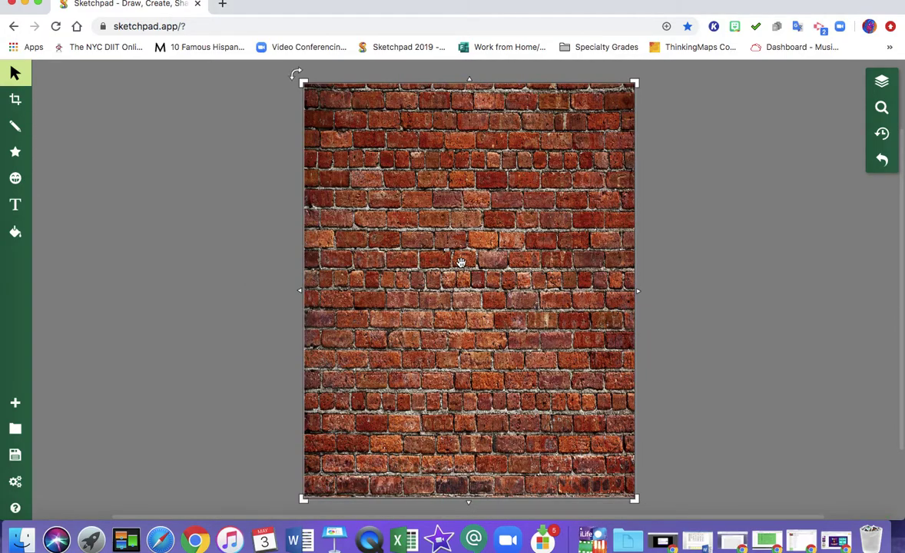
# Step: Search the clipart for 'rabbit' and stamp The White Rabbit onto the brick wall
pyautogui.click(16, 182)
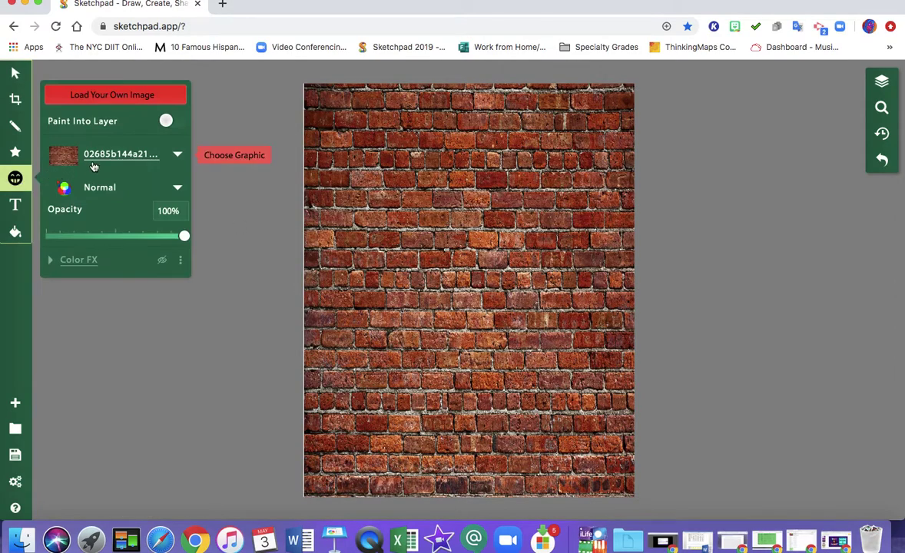
pyautogui.click(178, 156)
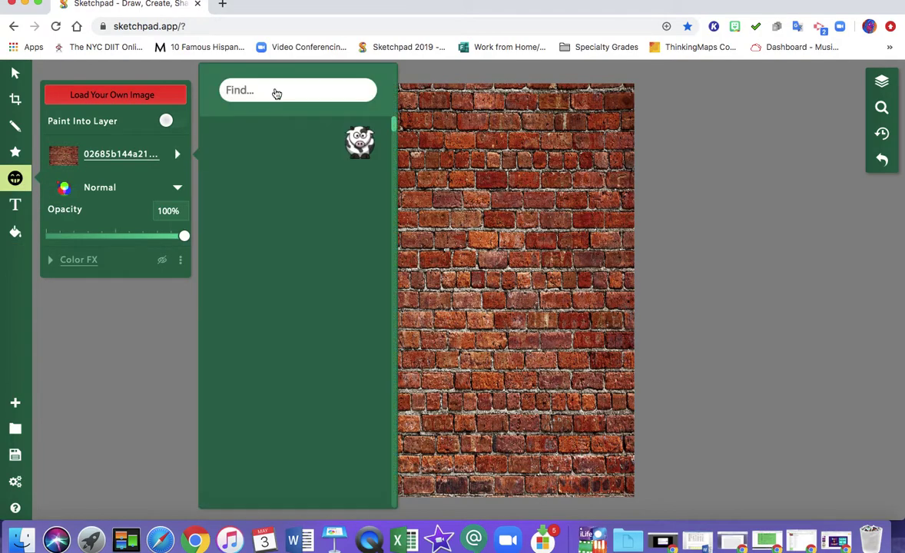
pyautogui.click(275, 90)
pyautogui.write('rabbit')
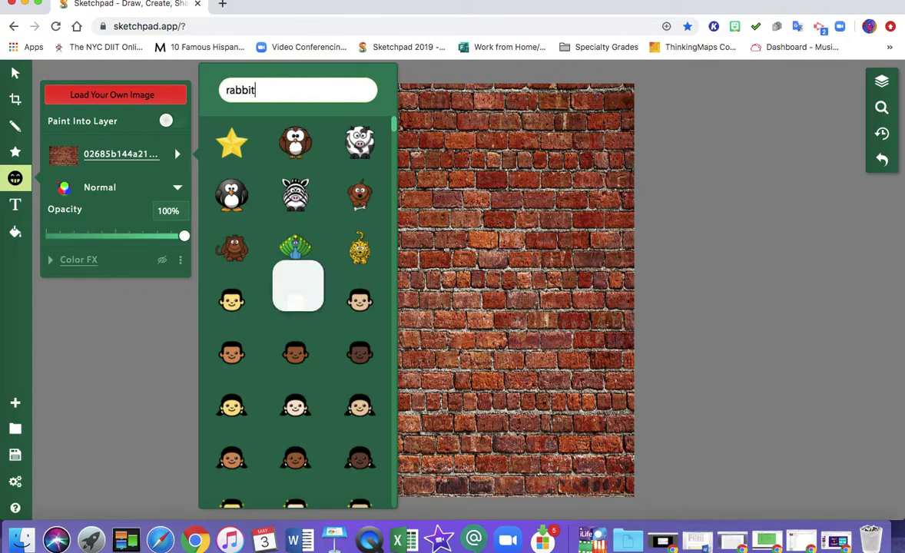
pyautogui.moveTo(229, 302)
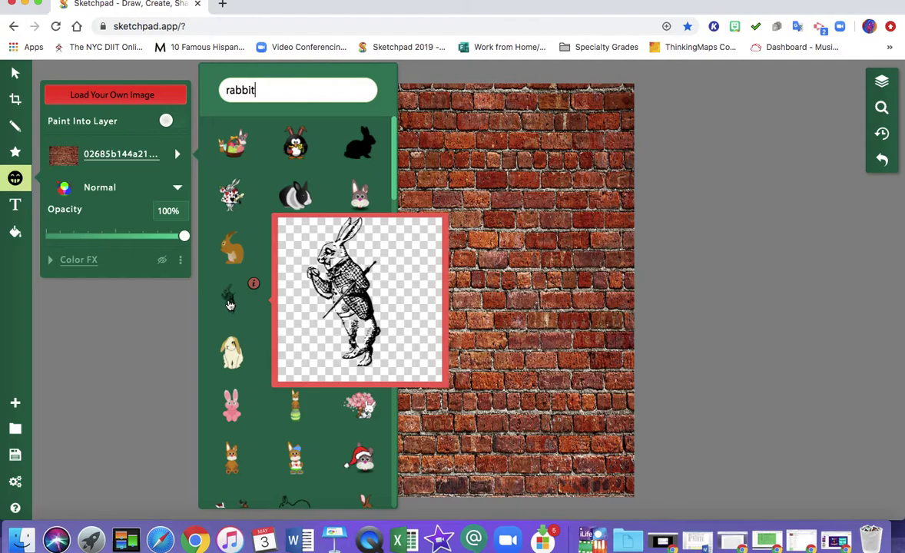
pyautogui.click(229, 303)
pyautogui.click(504, 265)
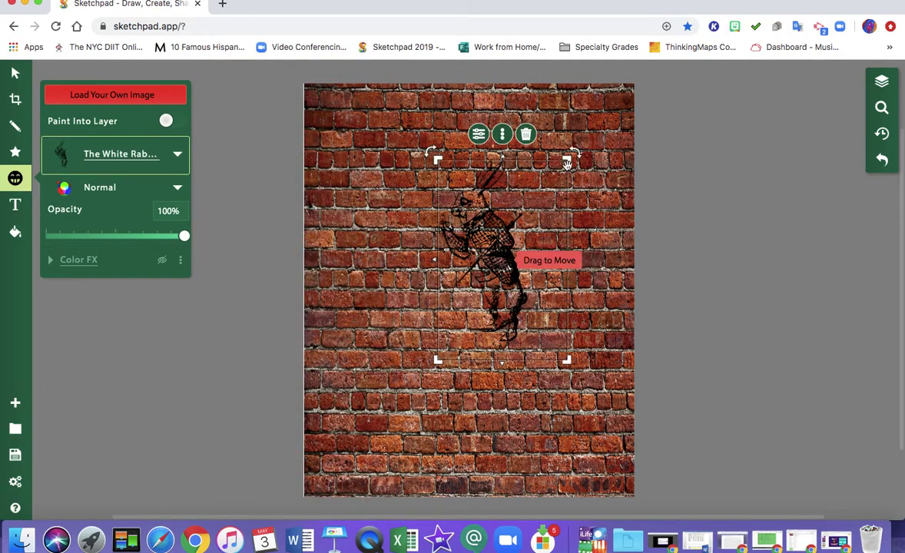
# Step: Enlarge the White Rabbit to about 457 by 708 and place it on the wall's right side
pyautogui.moveTo(531, 152); pyautogui.dragTo(611, 115)
pyautogui.moveTo(538, 227); pyautogui.dragTo(609, 286)
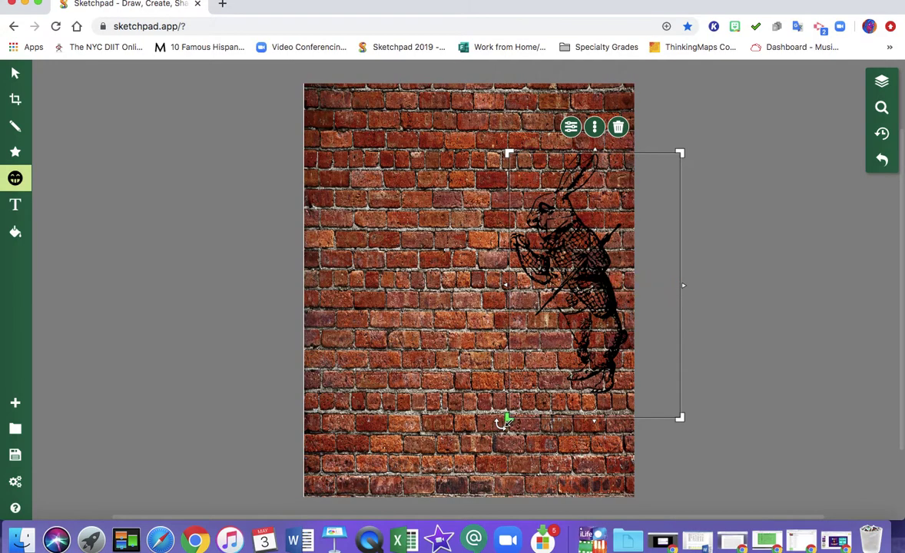
pyautogui.moveTo(508, 418); pyautogui.dragTo(482, 459)
pyautogui.moveTo(483, 153); pyautogui.dragTo(483, 149)
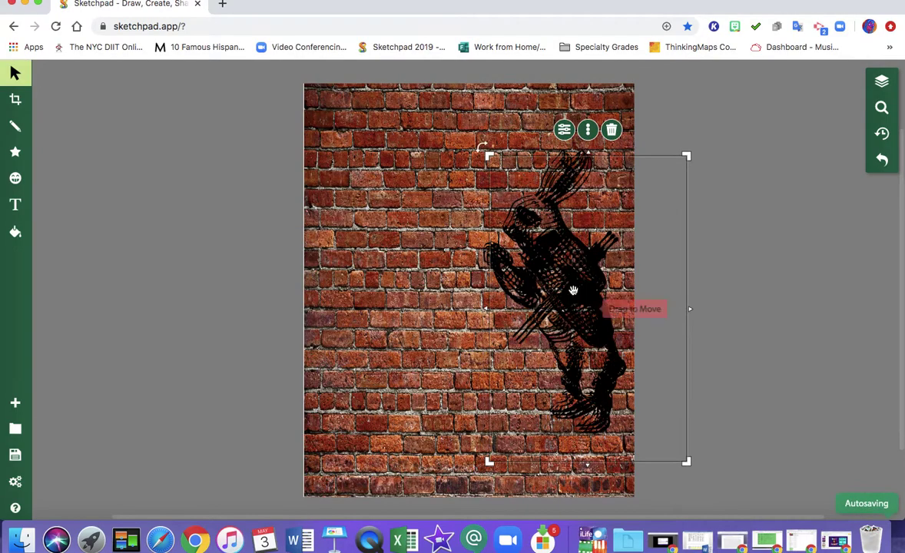
pyautogui.moveTo(572, 293)
pyautogui.mouseDown()
pyautogui.moveTo(570, 283)
pyautogui.moveTo(562, 291)
pyautogui.moveTo(569, 289)
pyautogui.mouseUp()
pyautogui.click(696, 253)
pyautogui.click(197, 275)
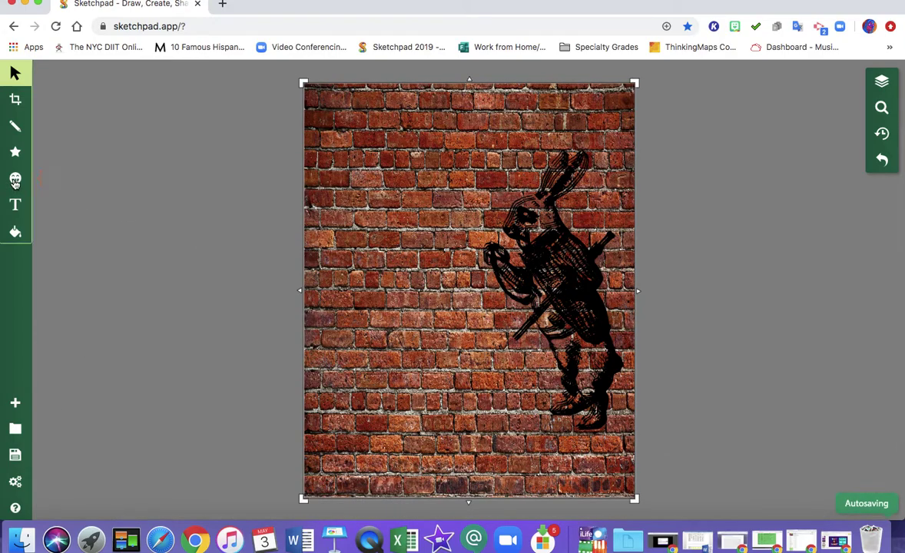
# Step: Search the clipart for 'rabbit' and choose the colourful herald rabbit
pyautogui.click(15, 179)
pyautogui.click(138, 153)
pyautogui.click(280, 90)
pyautogui.write('rabbit')
pyautogui.moveTo(228, 198)
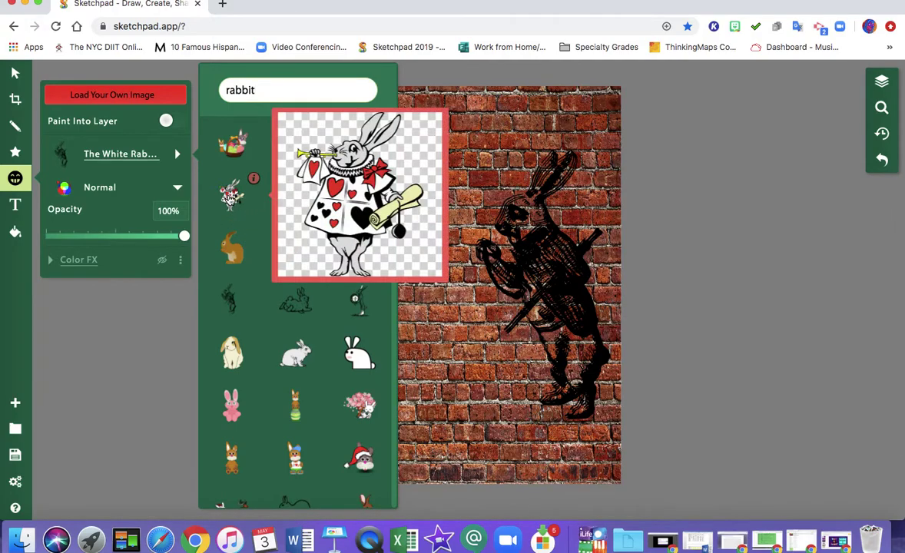
pyautogui.click(231, 199)
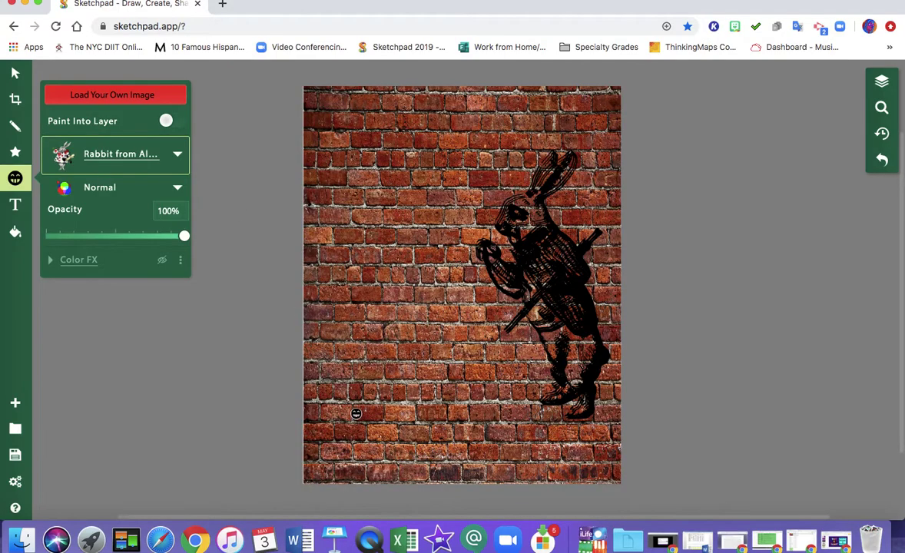
pyautogui.click(353, 411)
# Step: Stamp the herald rabbit and shrink it to about 195 by 253 in the bottom-left corner
pyautogui.click(15, 178)
pyautogui.click(125, 154)
pyautogui.click(262, 92)
pyautogui.write('rabbit')
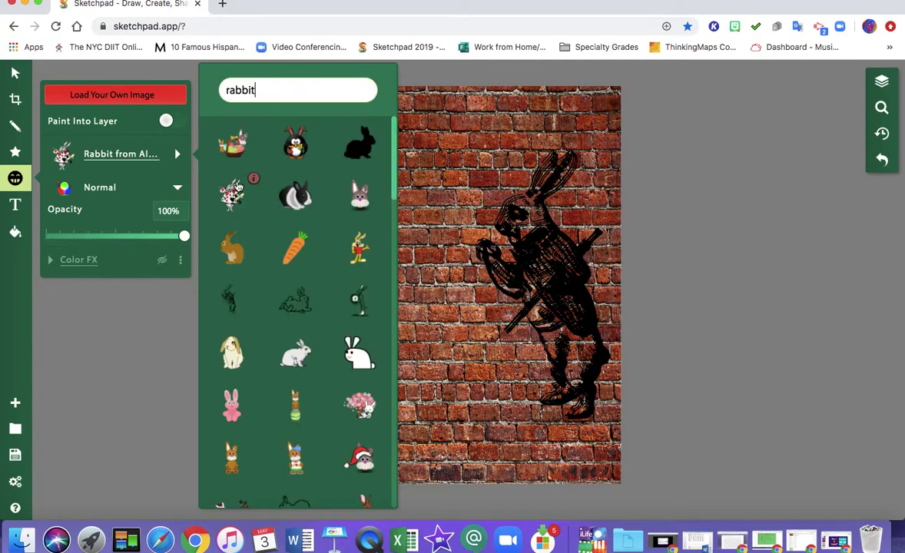
pyautogui.click(231, 196)
pyautogui.click(428, 399)
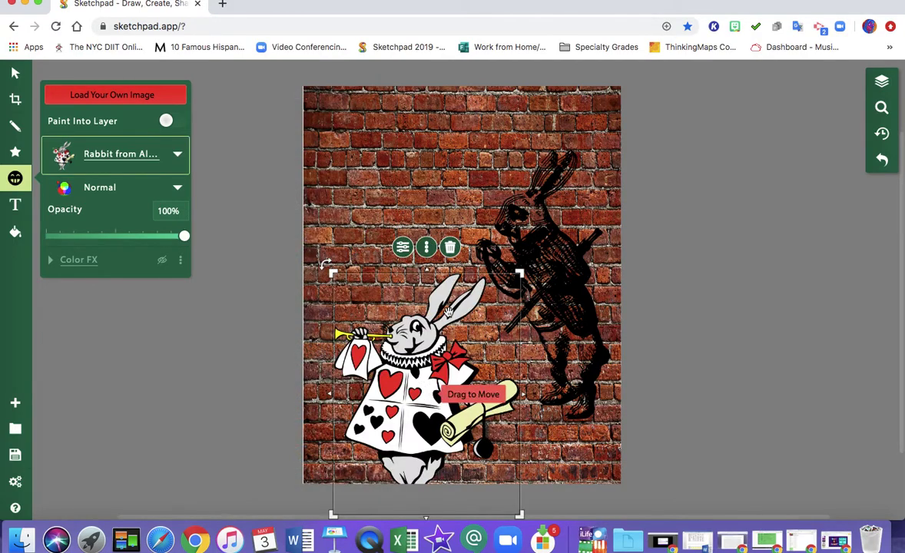
pyautogui.moveTo(463, 282); pyautogui.dragTo(439, 247)
pyautogui.moveTo(496, 233); pyautogui.dragTo(391, 374)
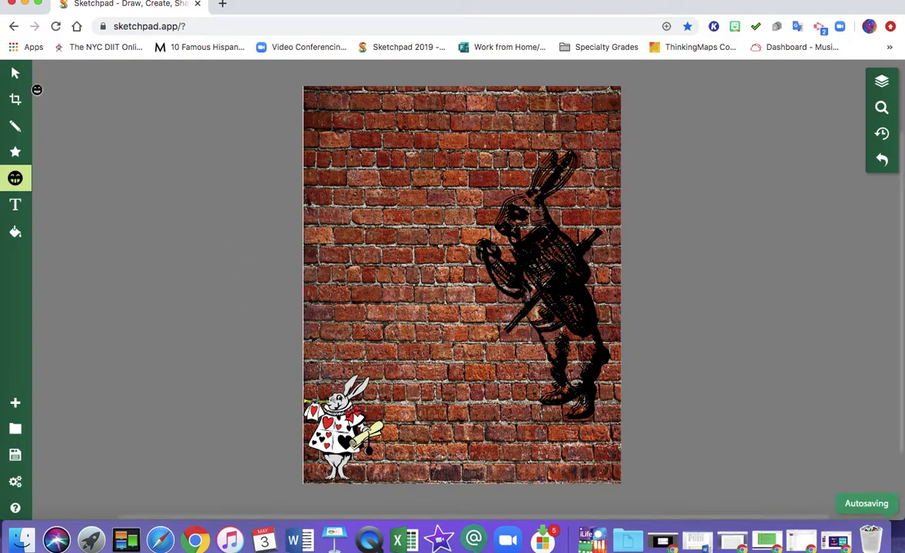
# Step: Fade the herald rabbit to about 45% opacity in its Styles settings
pyautogui.click(16, 75)
pyautogui.click(322, 392)
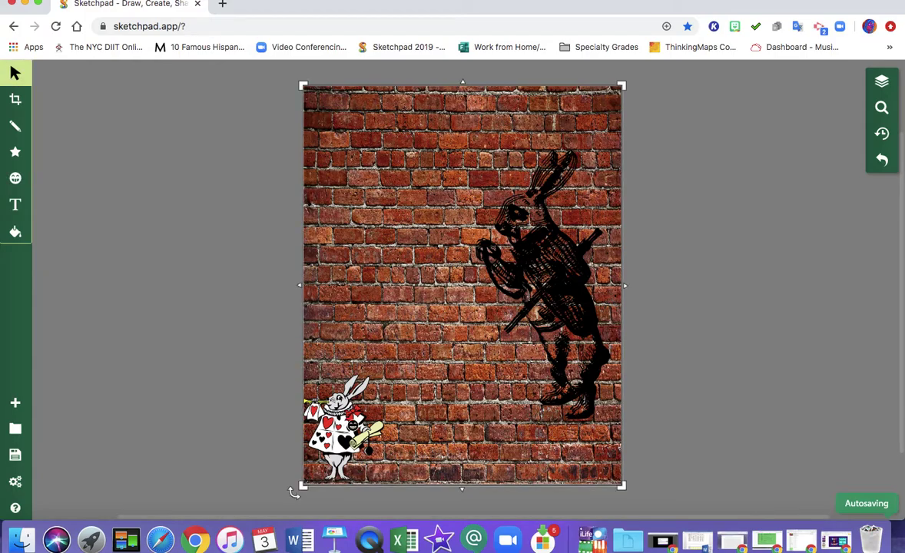
pyautogui.click(338, 431)
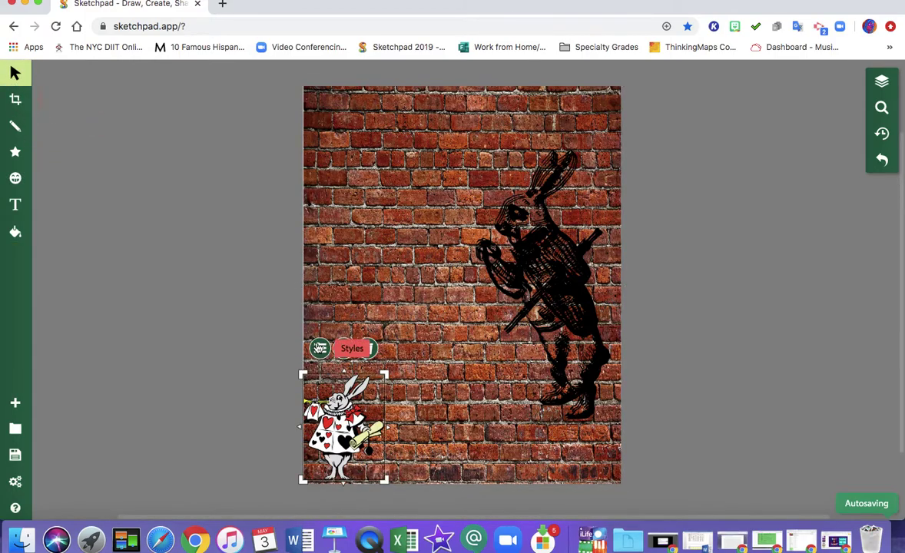
pyautogui.click(321, 349)
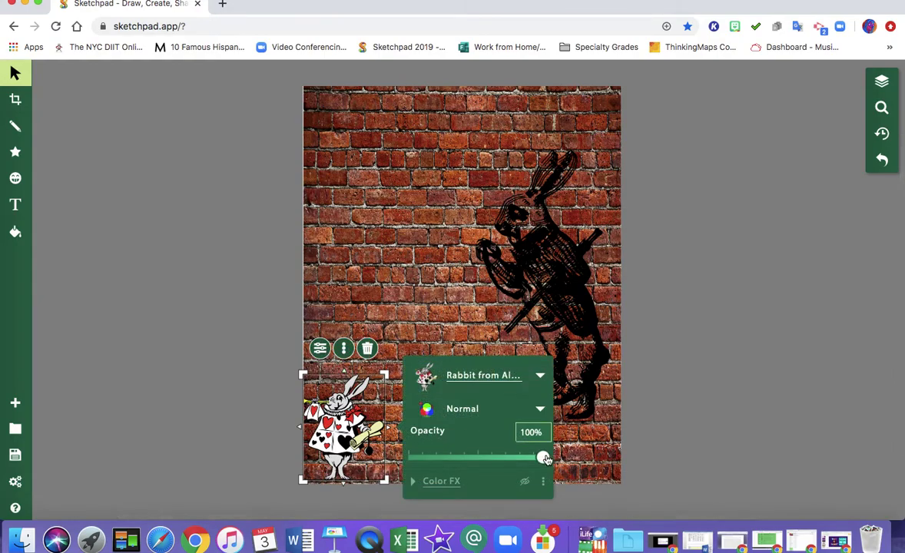
pyautogui.moveTo(544, 458); pyautogui.dragTo(476, 459)
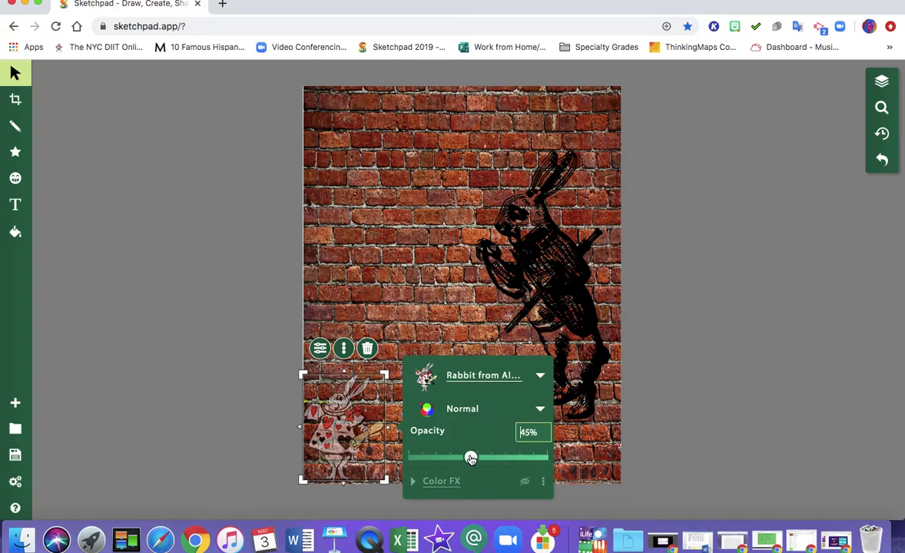
pyautogui.click(233, 341)
# Step: Spread the faded rabbits along the bottom and delete the extra copy at bottom right
pyautogui.click(351, 428)
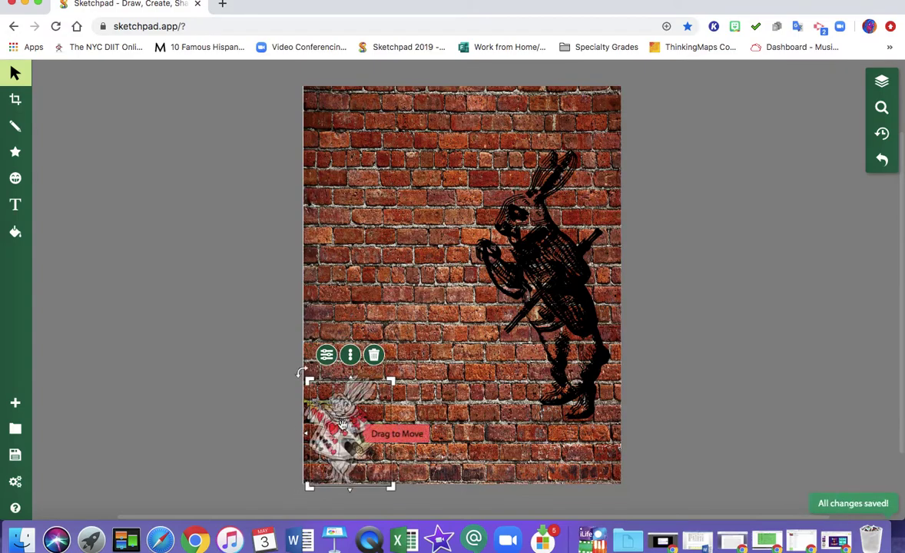
pyautogui.moveTo(339, 421); pyautogui.dragTo(587, 428)
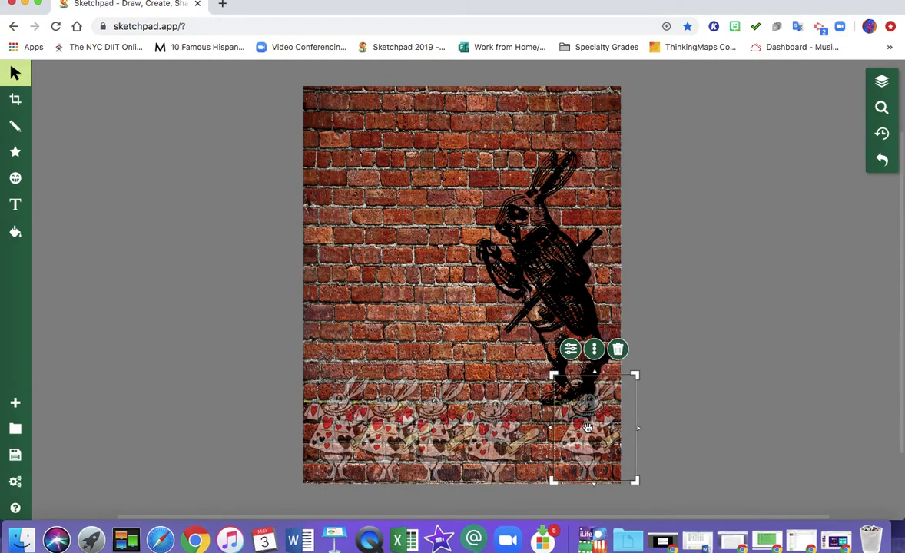
pyautogui.press('Delete')
pyautogui.click(556, 428)
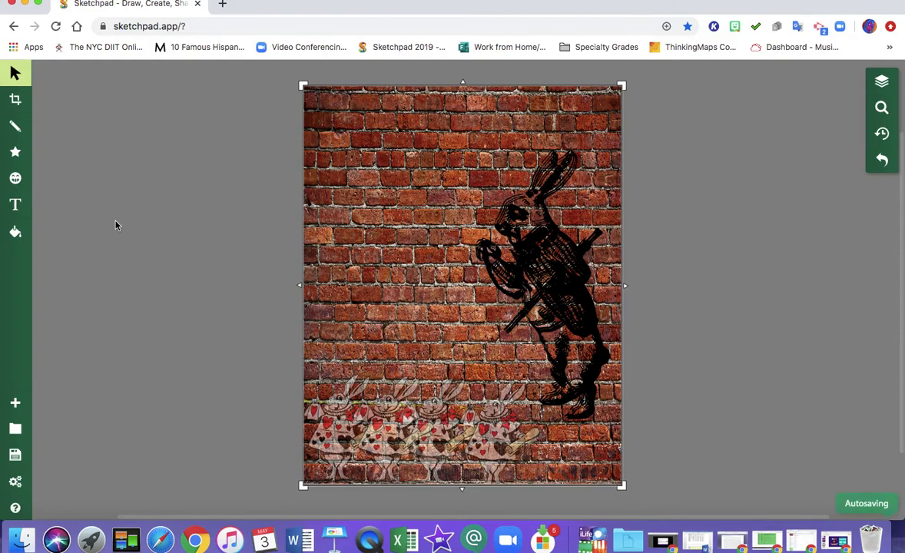
# Step: Choose the Stamp brush with the 5 Scribble Heart shape
pyautogui.click(14, 154)
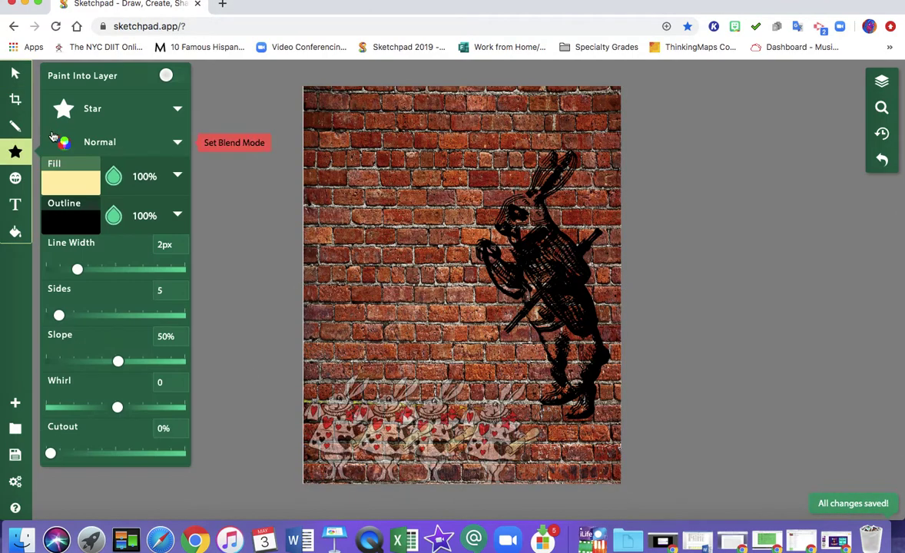
pyautogui.click(15, 128)
pyautogui.click(176, 108)
pyautogui.scroll(-4, 248, 231)
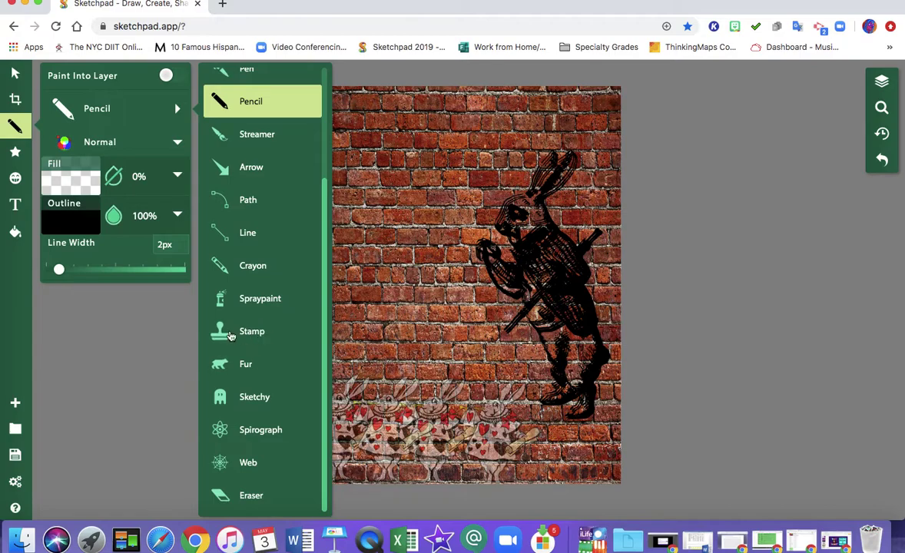
pyautogui.click(251, 333)
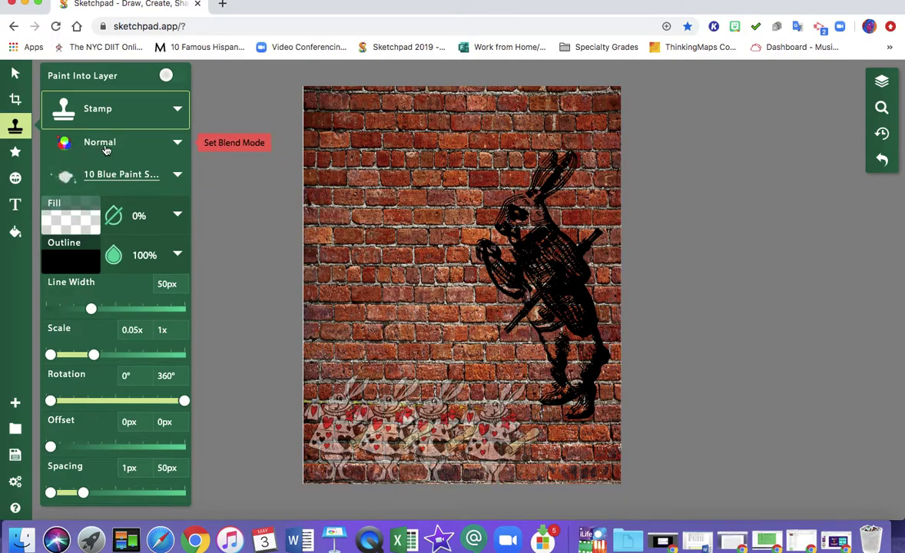
pyautogui.click(178, 176)
pyautogui.scroll(-2, 260, 177)
pyautogui.scroll(-5, 258, 173)
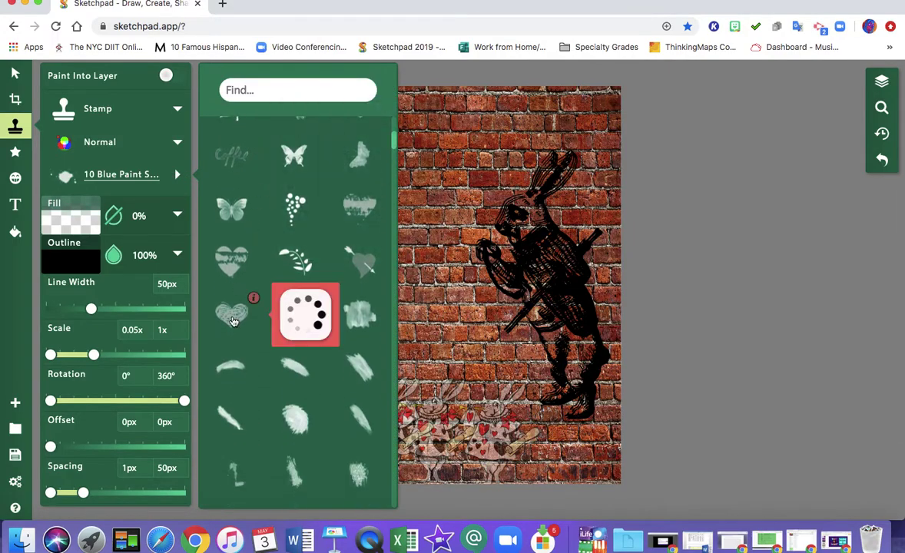
pyautogui.click(234, 307)
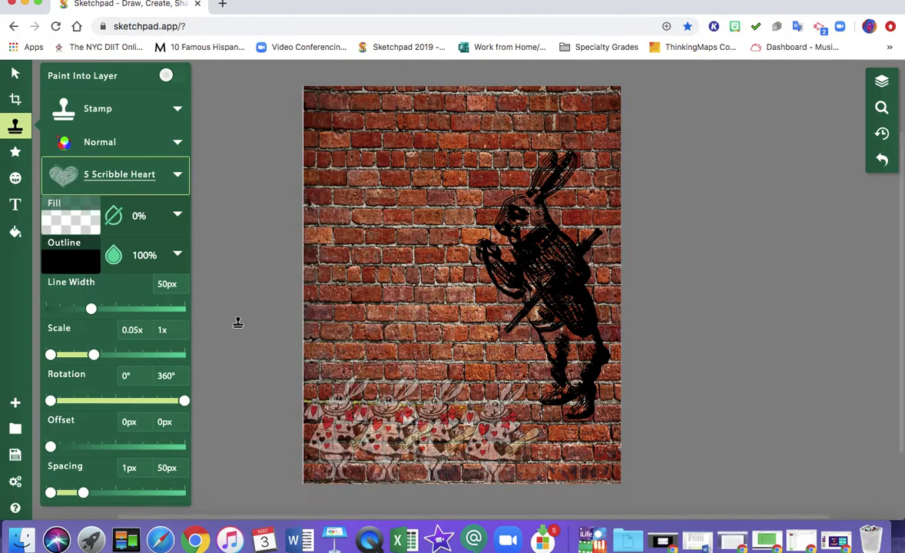
# Step: Set the stamp outline colour to yellow #fffd07
pyautogui.click(86, 265)
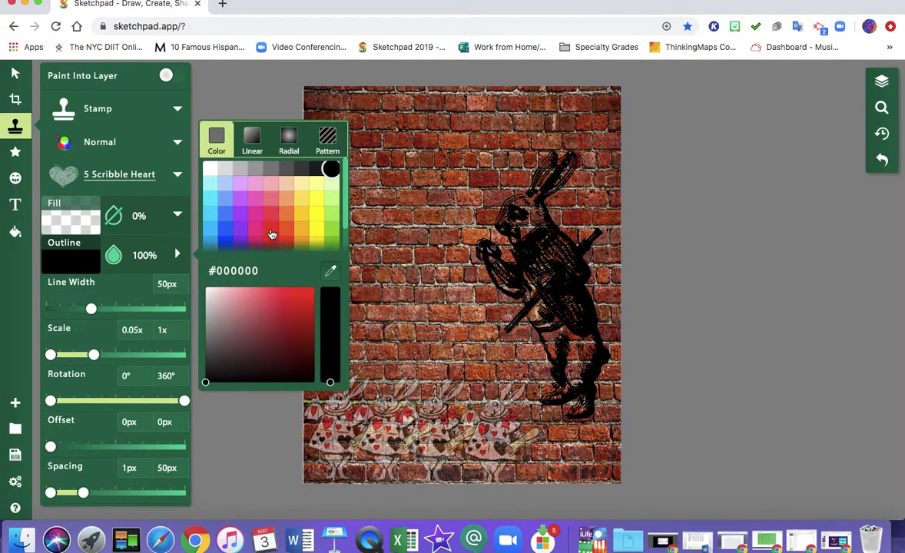
pyautogui.click(316, 215)
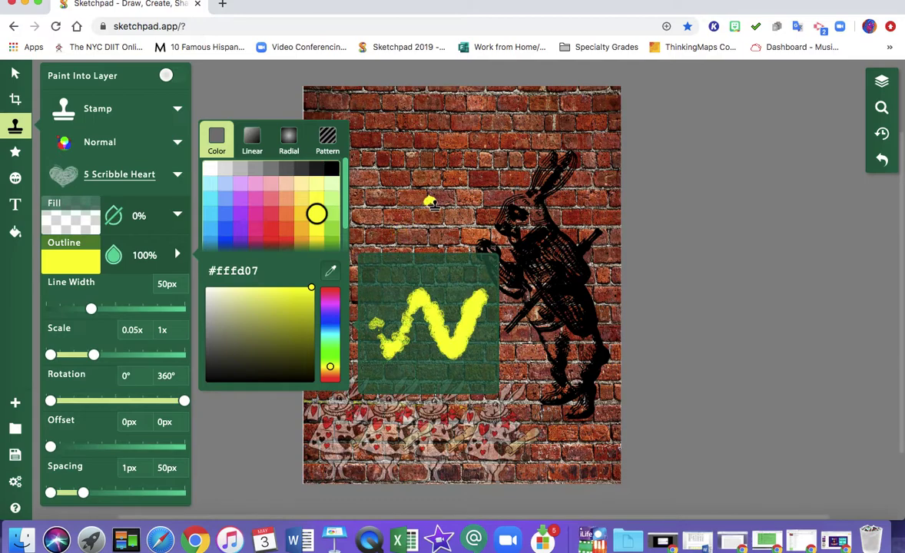
pyautogui.click(434, 201)
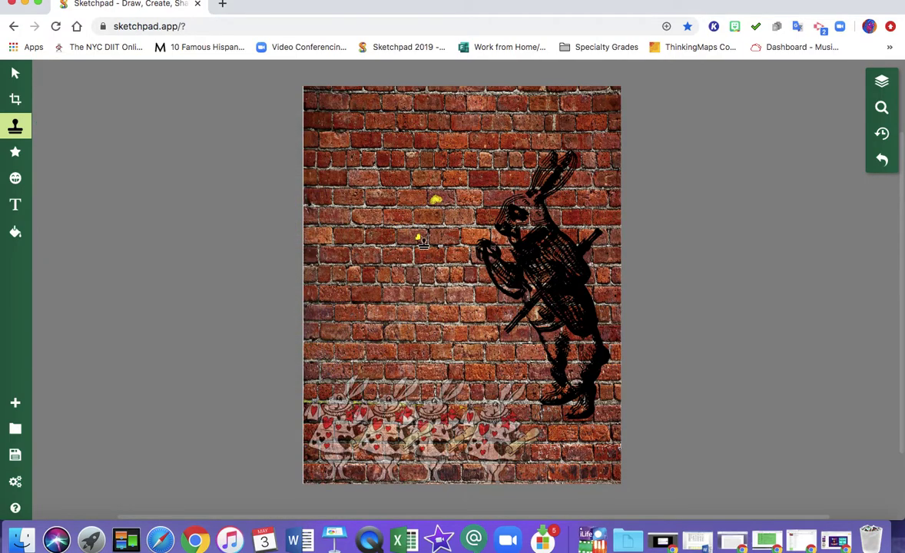
# Step: Scatter small yellow hearts across the wall, undoing the accidental large splash
pyautogui.click(394, 259)
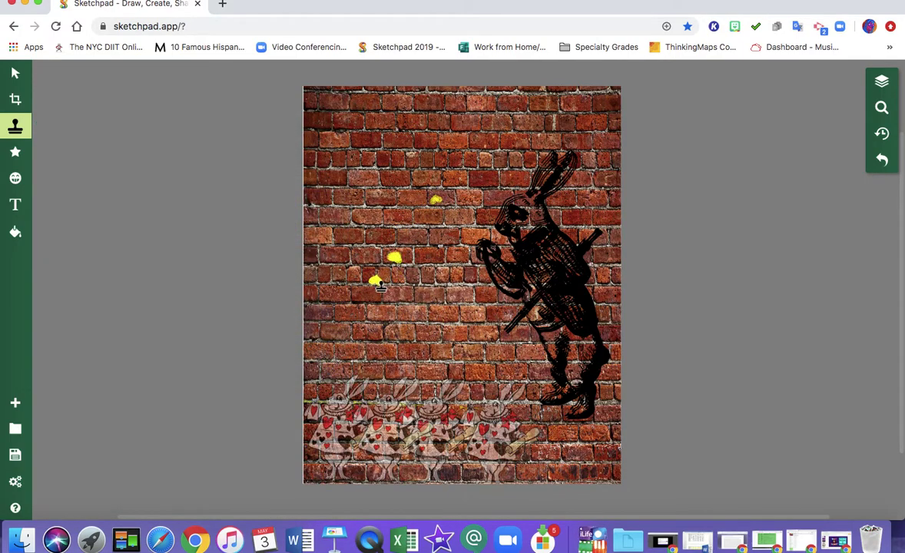
pyautogui.click(375, 280)
pyautogui.click(376, 335)
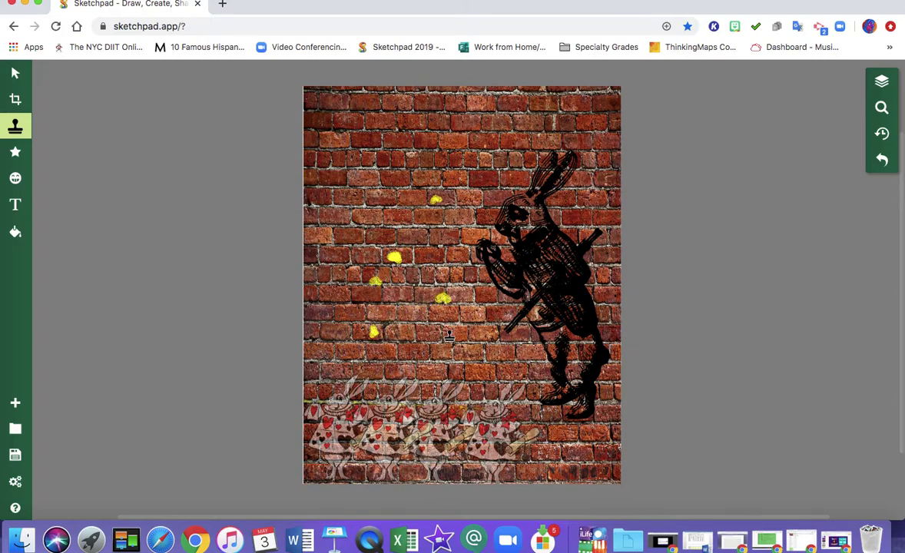
pyautogui.click(445, 336)
pyautogui.click(376, 132)
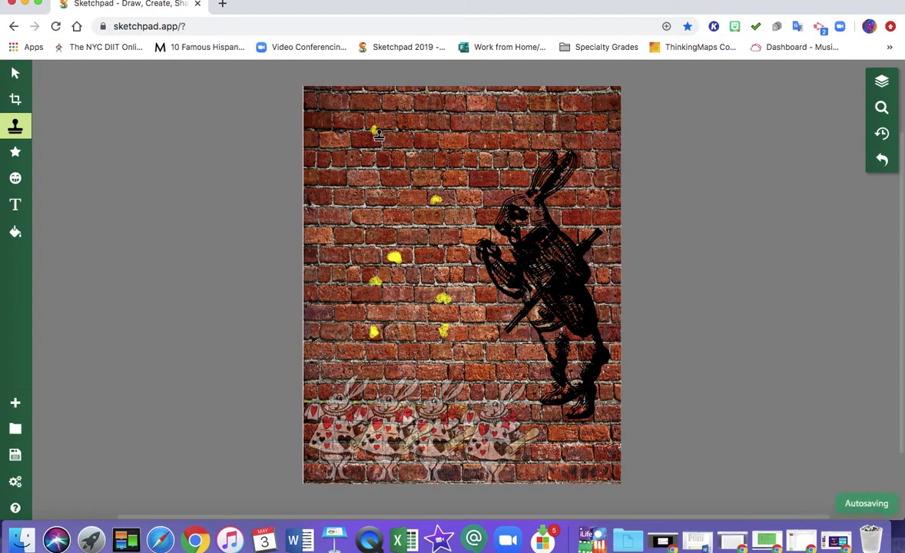
pyautogui.click(342, 168)
pyautogui.click(439, 144)
pyautogui.moveTo(440, 144)
pyautogui.mouseDown()
pyautogui.moveTo(431, 140)
pyautogui.moveTo(454, 163)
pyautogui.moveTo(412, 116)
pyautogui.moveTo(388, 154)
pyautogui.moveTo(404, 162)
pyautogui.moveTo(492, 146)
pyautogui.mouseUp()
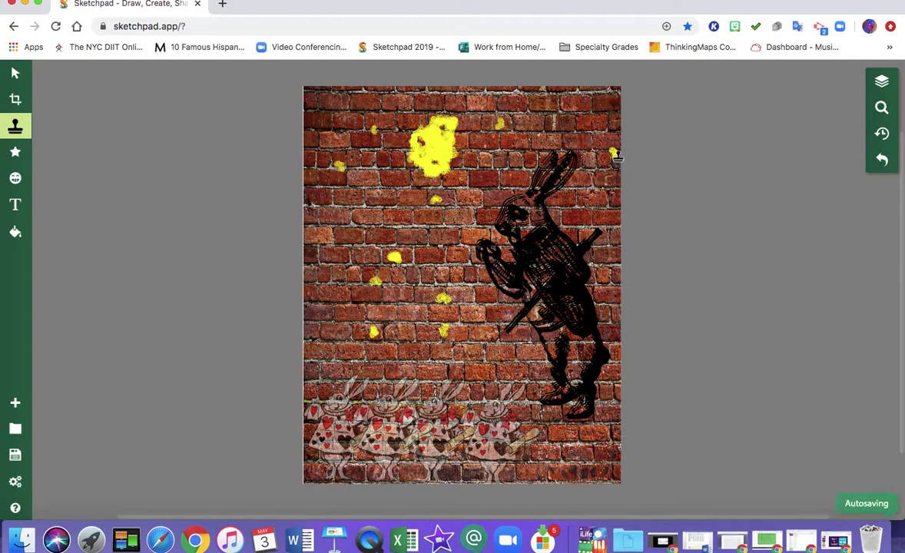
pyautogui.click(882, 159)
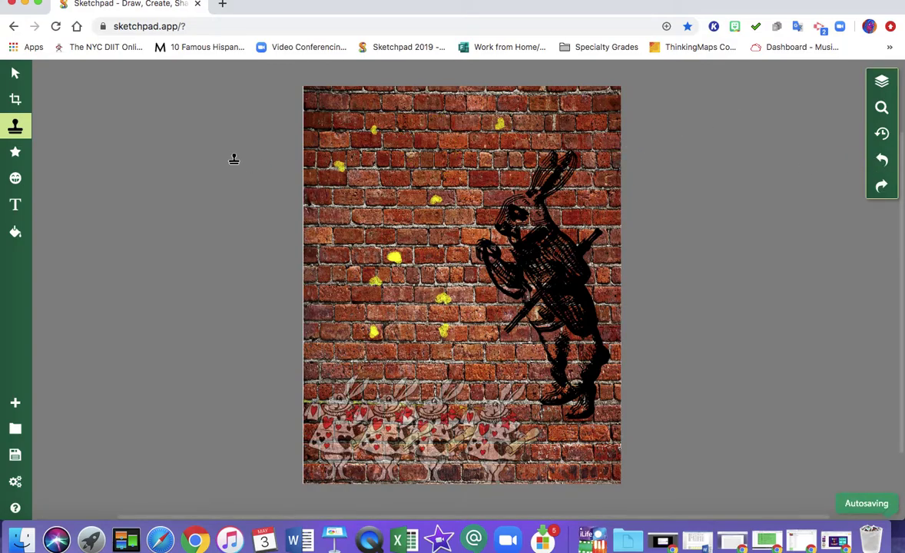
# Step: Raise the stamp line width to 183px and stamp three large hearts at left, top and lower left
pyautogui.click(16, 127)
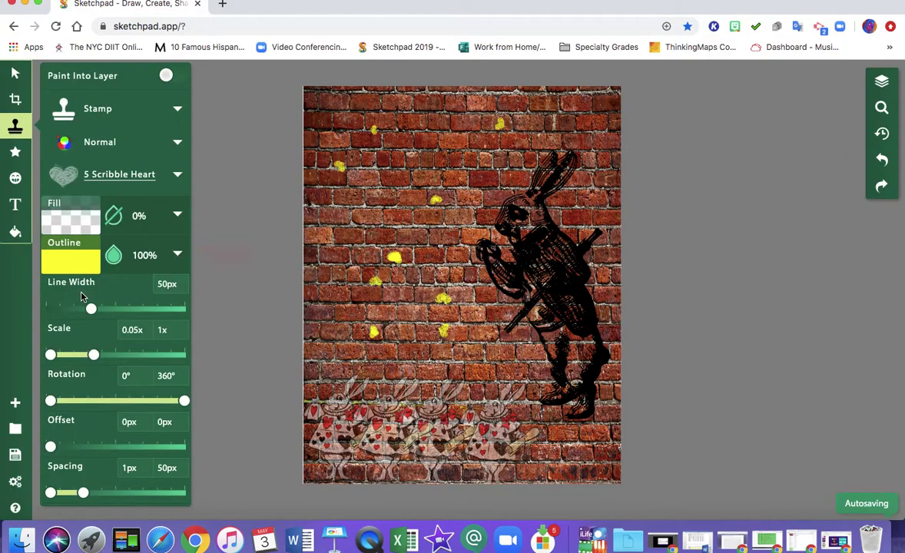
pyautogui.moveTo(92, 309); pyautogui.dragTo(129, 308)
pyautogui.click(387, 209)
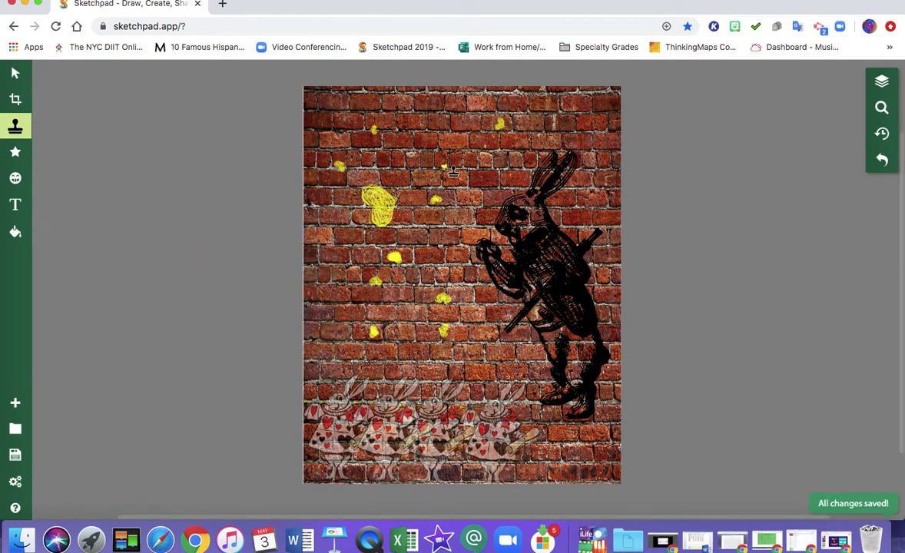
pyautogui.click(429, 131)
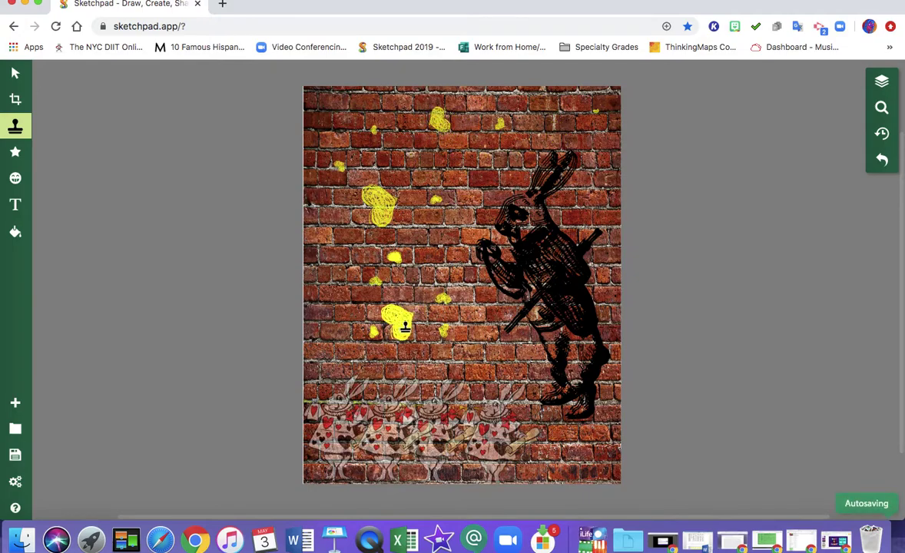
pyautogui.click(330, 366)
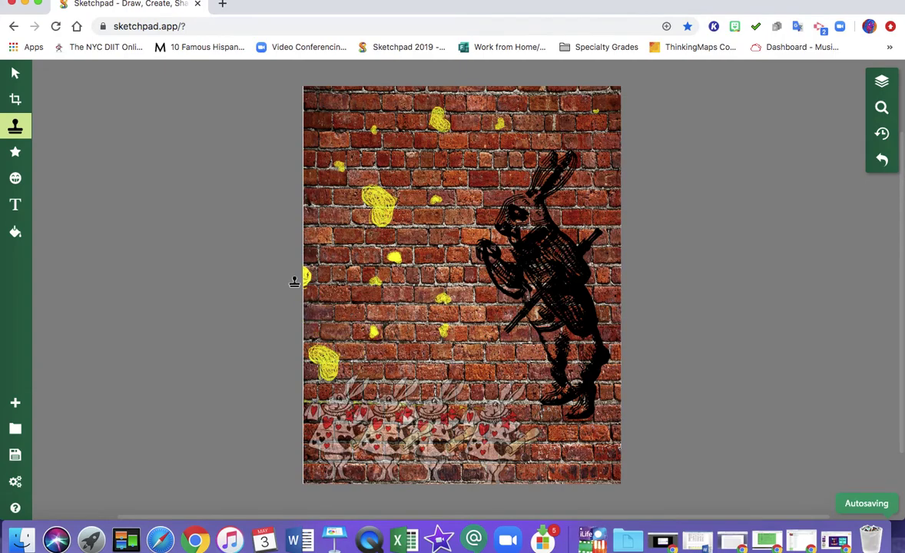
pyautogui.click(17, 128)
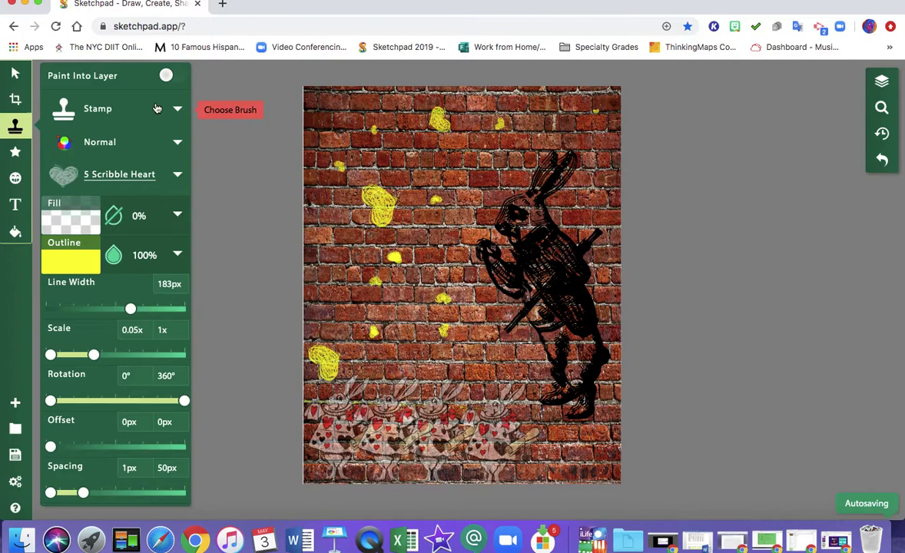
# Step: Switch to the Spraypaint brush with a red #ff3737 outline
pyautogui.click(178, 110)
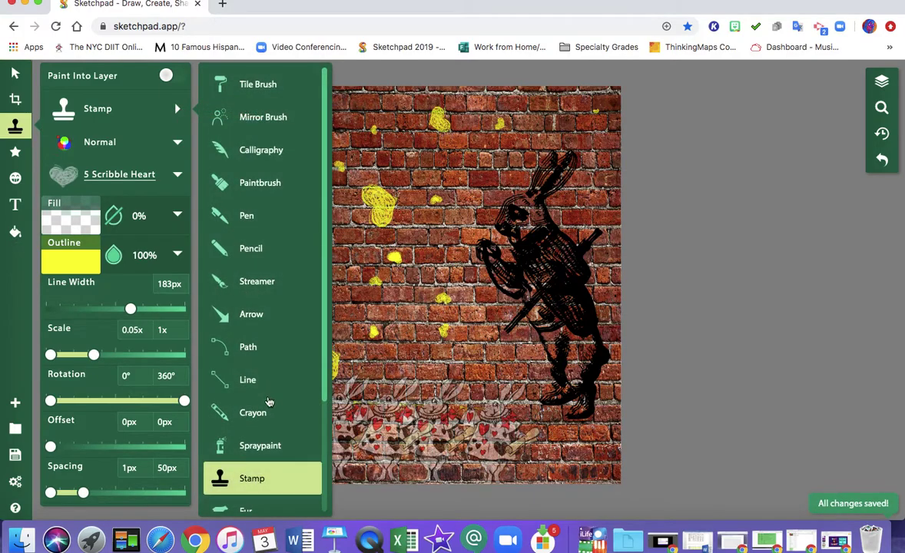
pyautogui.click(266, 448)
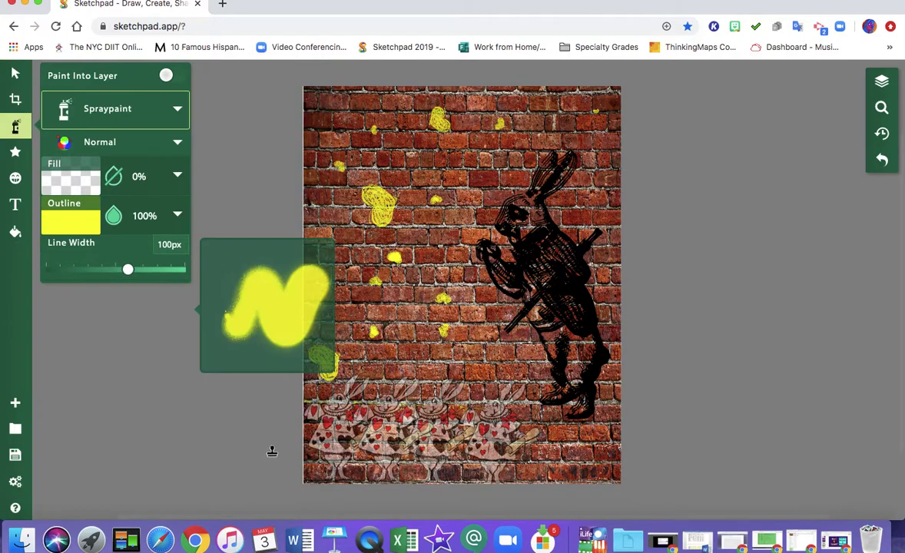
pyautogui.click(79, 226)
pyautogui.click(270, 189)
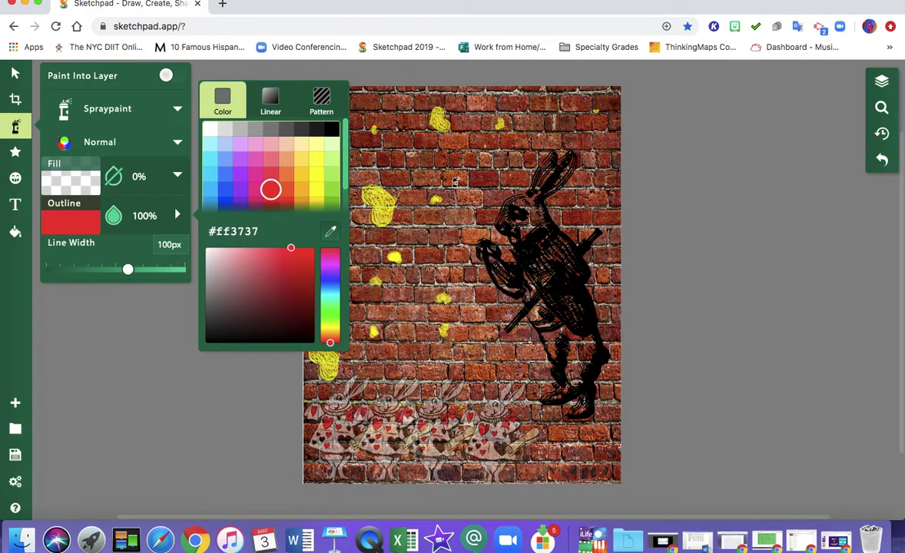
# Step: Spray red paint along the wall's edges, top, lower middle and lower-right corner
pyautogui.moveTo(430, 169); pyautogui.dragTo(409, 159)
pyautogui.moveTo(350, 309); pyautogui.dragTo(312, 206)
pyautogui.moveTo(385, 362)
pyautogui.mouseDown()
pyautogui.moveTo(454, 321)
pyautogui.moveTo(487, 336)
pyautogui.mouseUp()
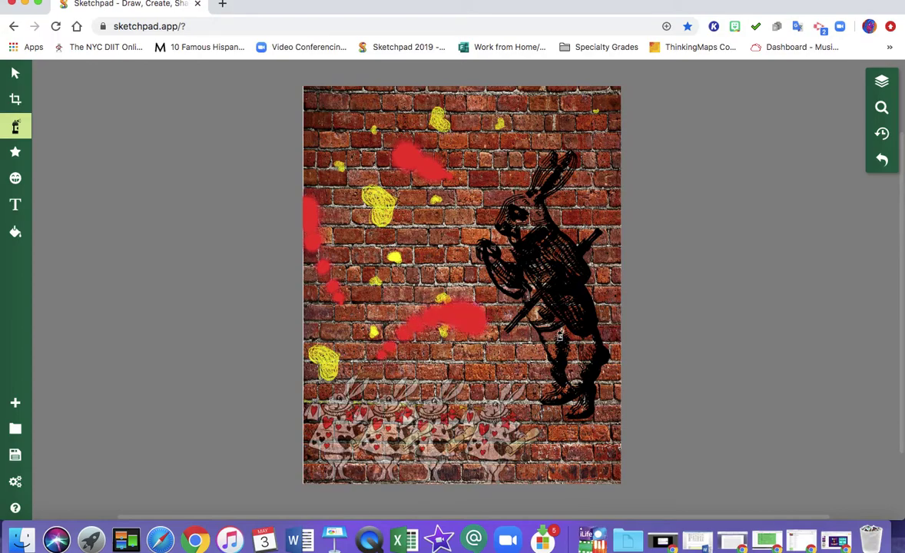
pyautogui.moveTo(582, 219); pyautogui.dragTo(601, 104)
pyautogui.moveTo(544, 117); pyautogui.dragTo(515, 174)
pyautogui.moveTo(551, 464)
pyautogui.mouseDown()
pyautogui.moveTo(591, 435)
pyautogui.moveTo(624, 464)
pyautogui.mouseUp()
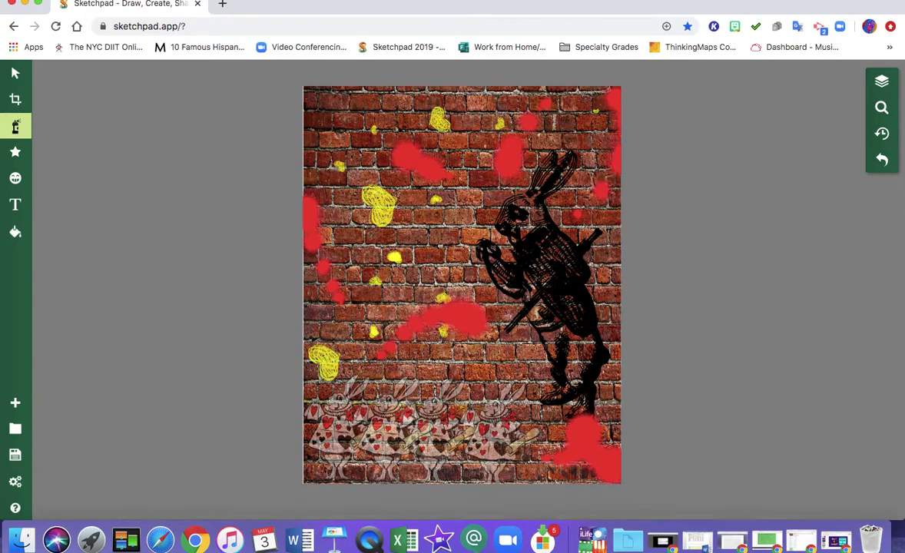
pyautogui.click(13, 74)
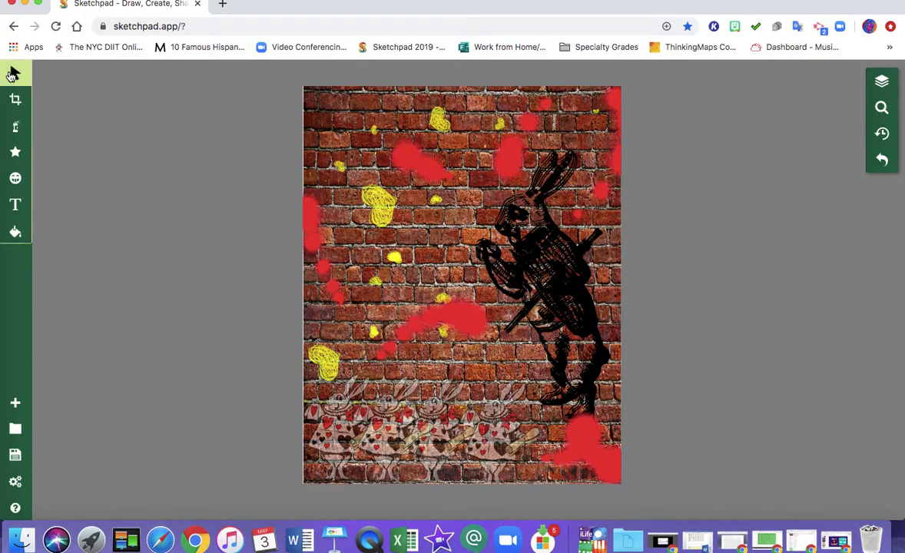